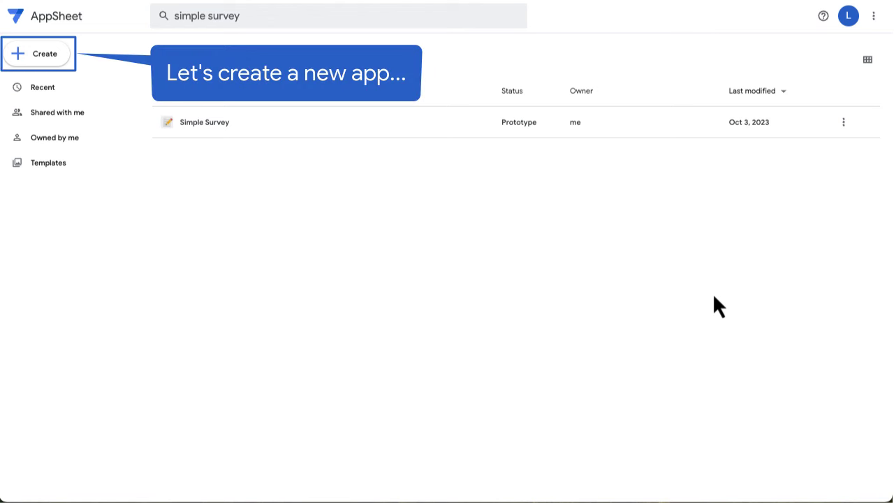
Open the Create menu and bring up the App submenu's new-app choices
click(43, 54)
mouse_move(56, 86)
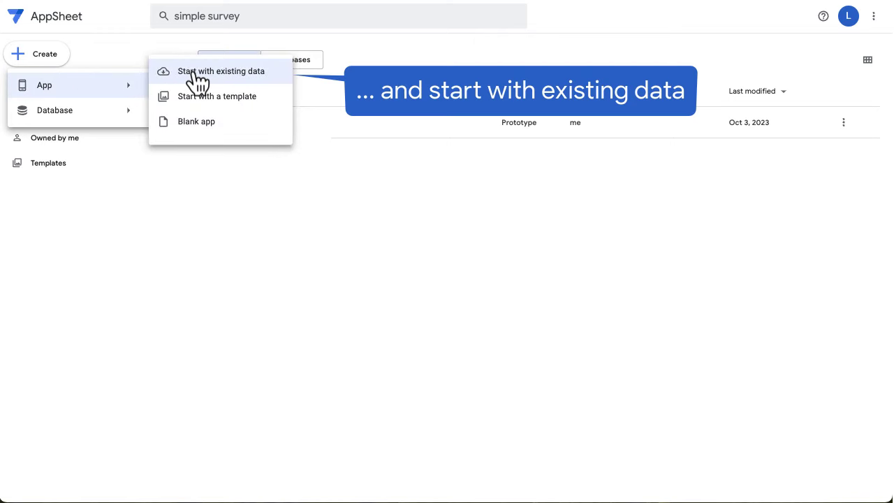
Name the new app 'National Parks' and set its category to Education & Training
click(194, 73)
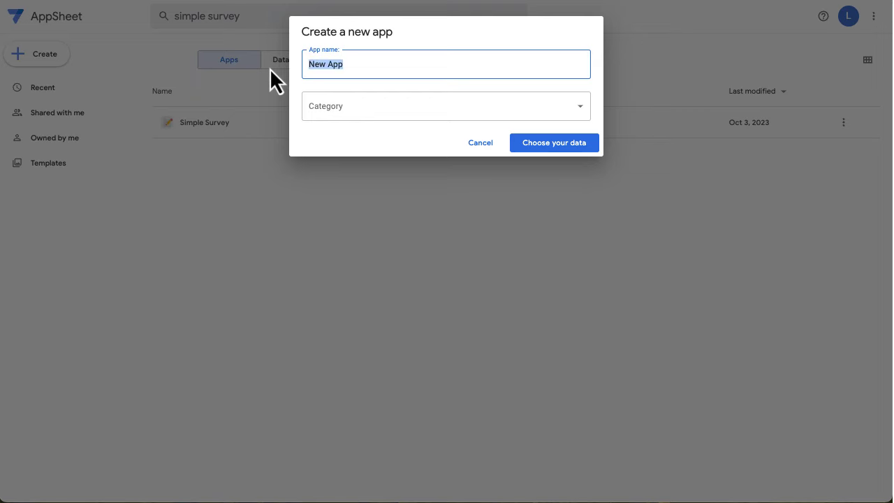
text(National Parks)
click(419, 106)
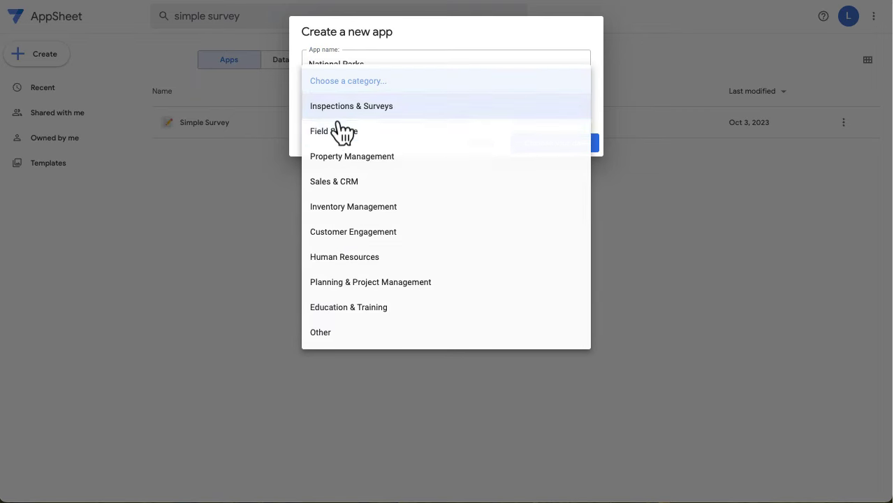
click(362, 313)
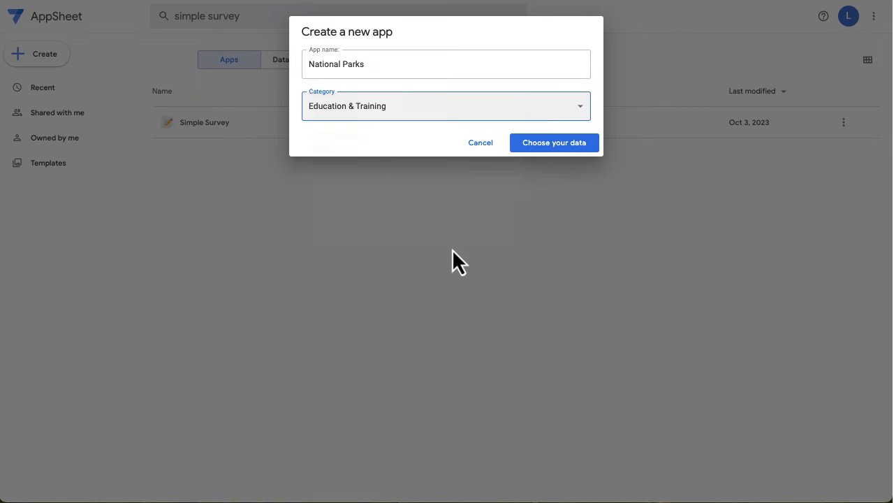
Choose the AppSheet Database NationalParks table as the data source and create the app
click(561, 146)
click(397, 73)
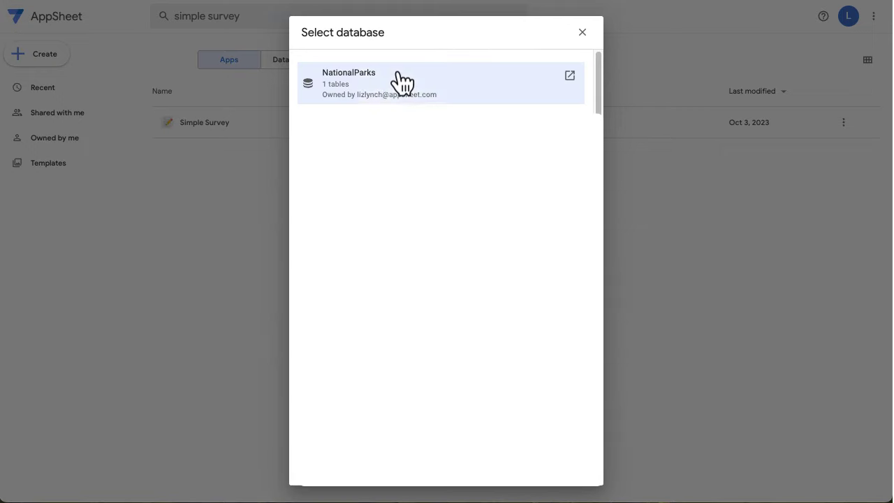
click(364, 86)
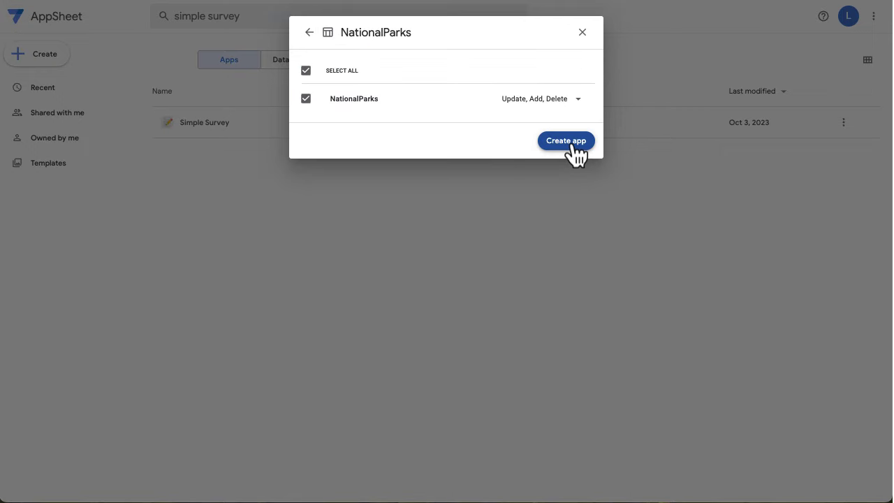
click(568, 143)
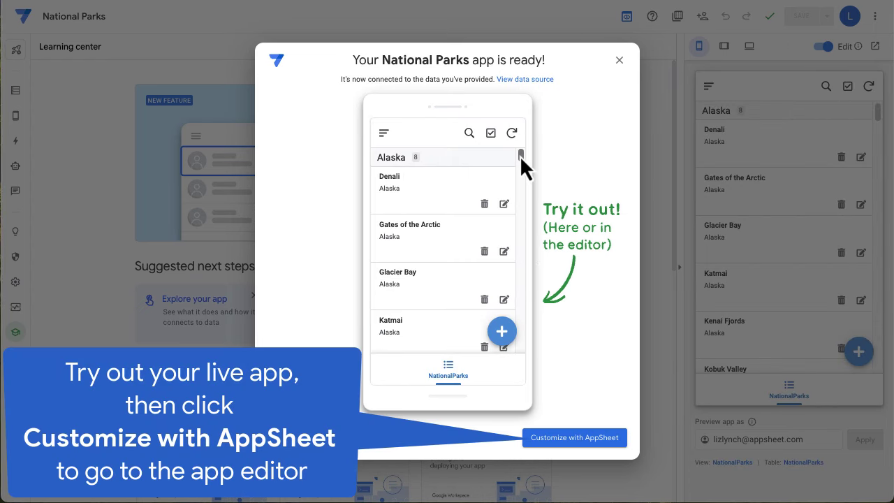
Scroll the preview's park list, view Denali's details, then go into the editor
drag(519, 155, 522, 147)
click(415, 200)
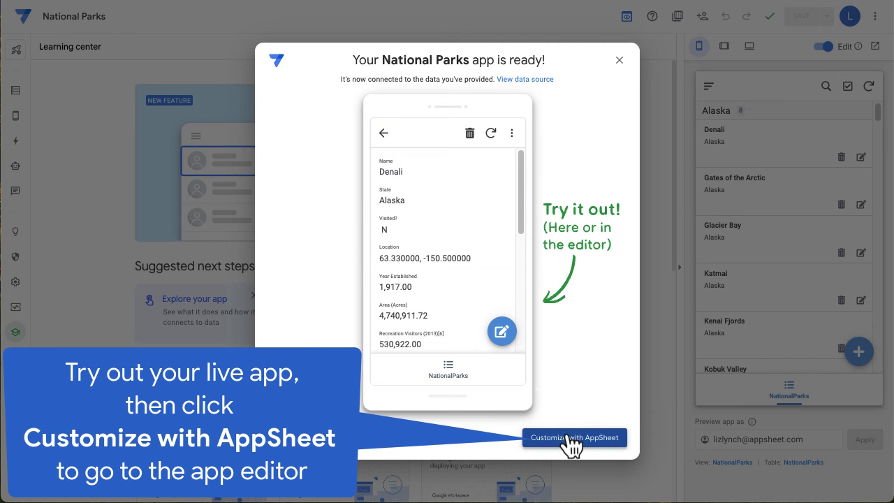
click(569, 439)
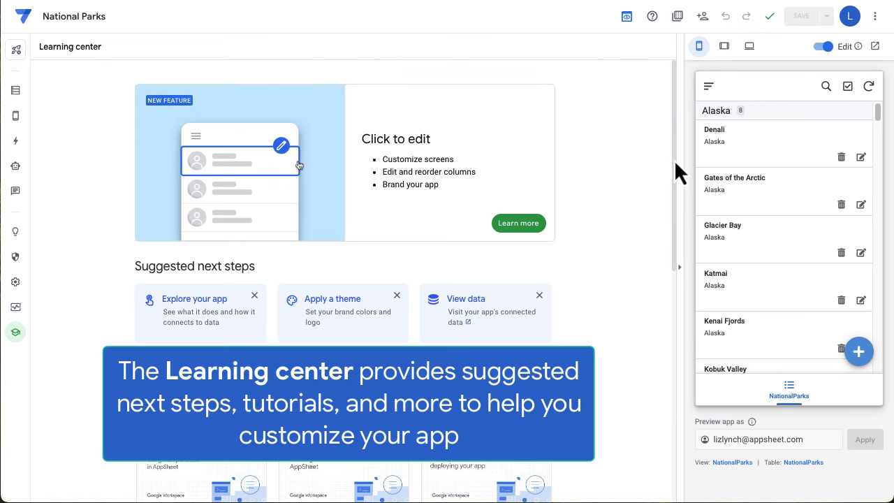
Scroll the Learning center and pick the Apply a theme suggestion
mouse_move(674, 159)
mouse_down()
mouse_move(687, 306)
mouse_move(678, 143)
mouse_up()
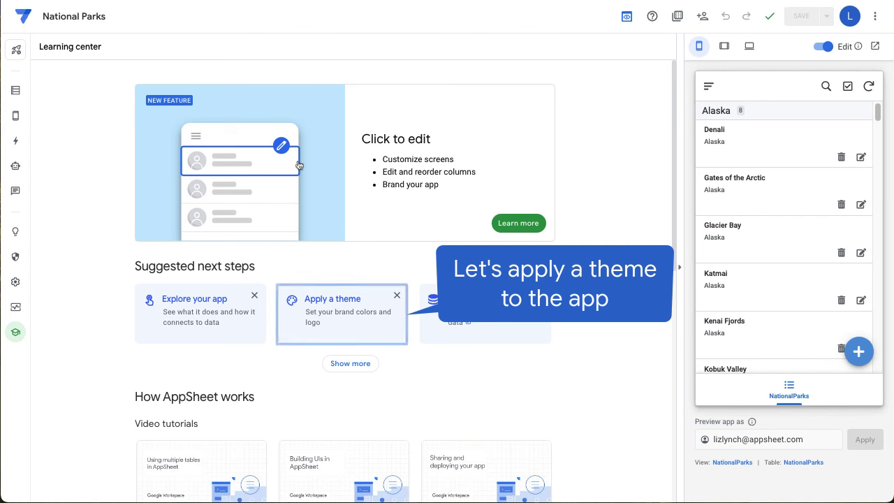
click(354, 305)
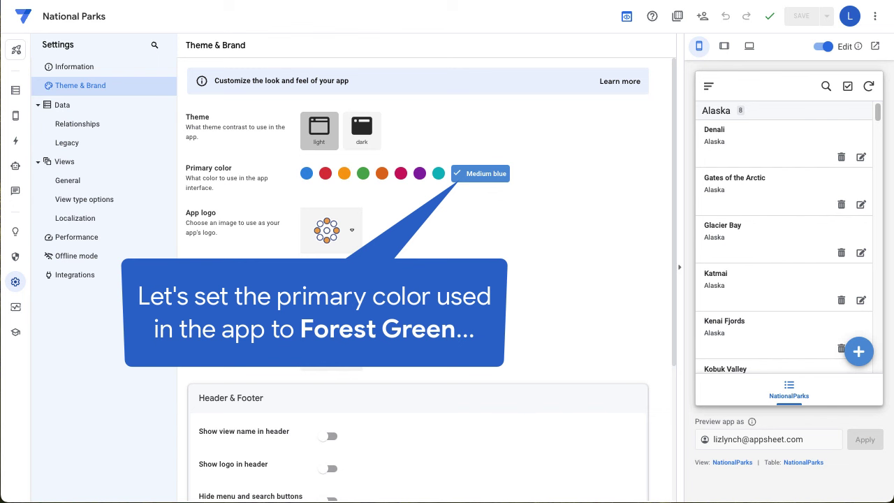
Swap the Medium blue primary colour for the Forest green preset swatch
click(476, 174)
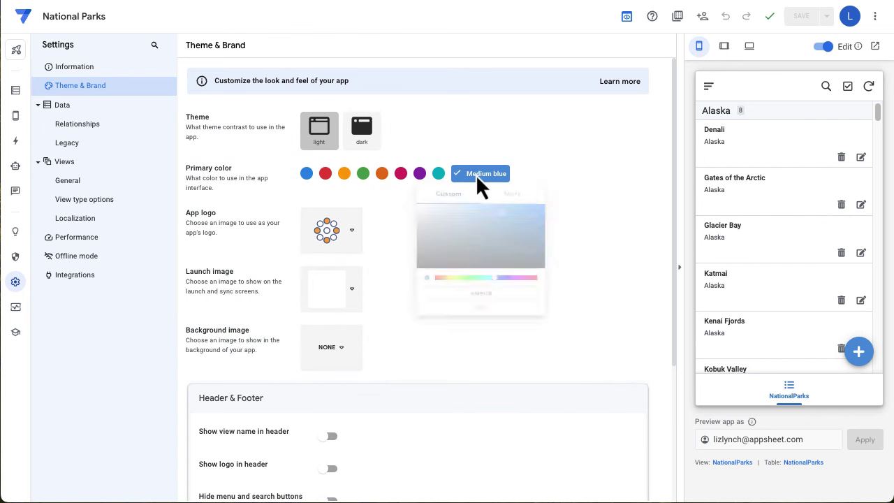
click(514, 198)
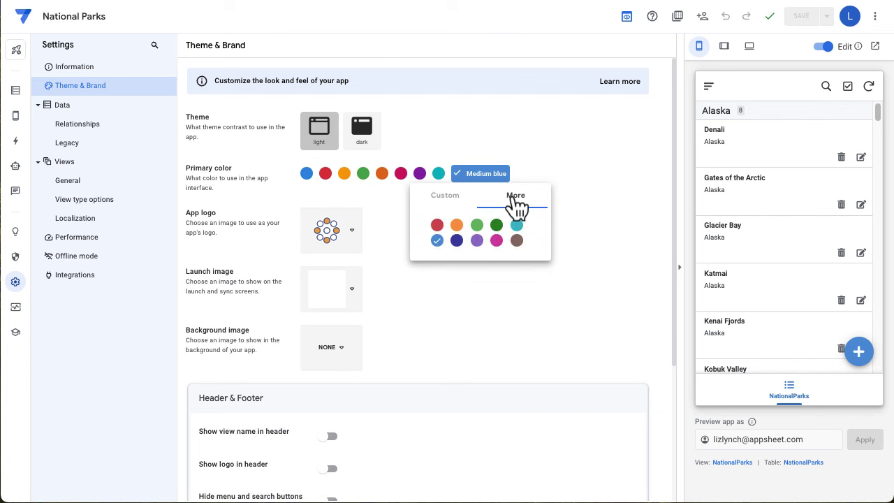
click(497, 225)
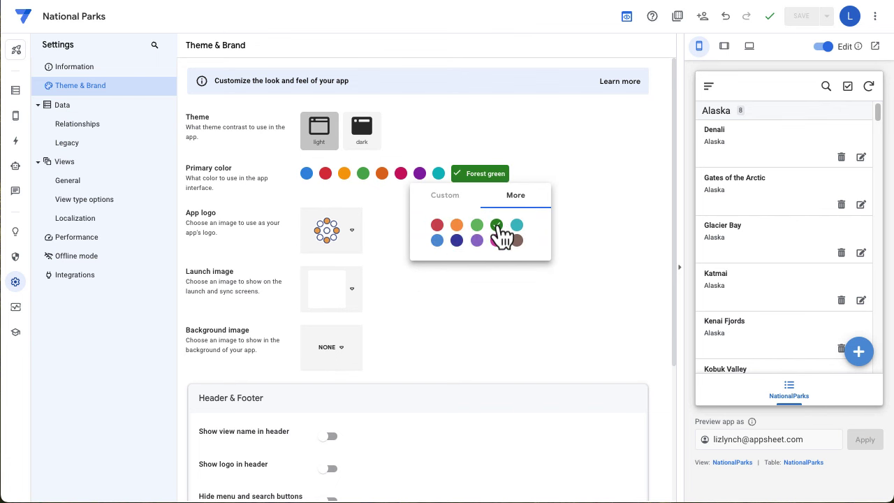
click(598, 263)
scroll(504, 344, down, 2)
scroll(502, 345, down, 1)
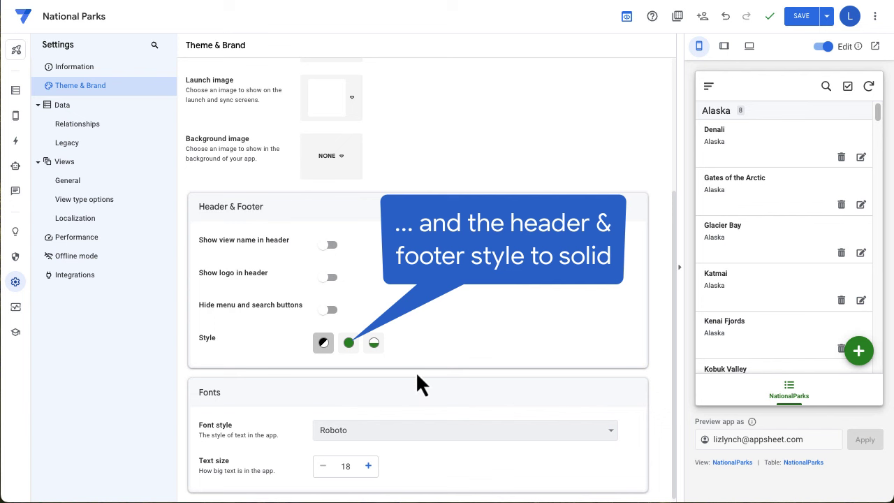
Make the header and footer solid style, then open the preview's Add action settings
click(348, 343)
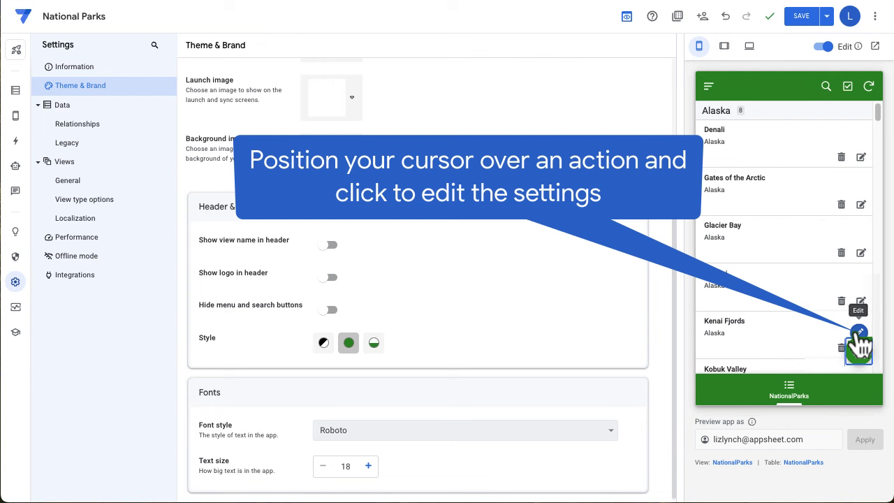
click(859, 332)
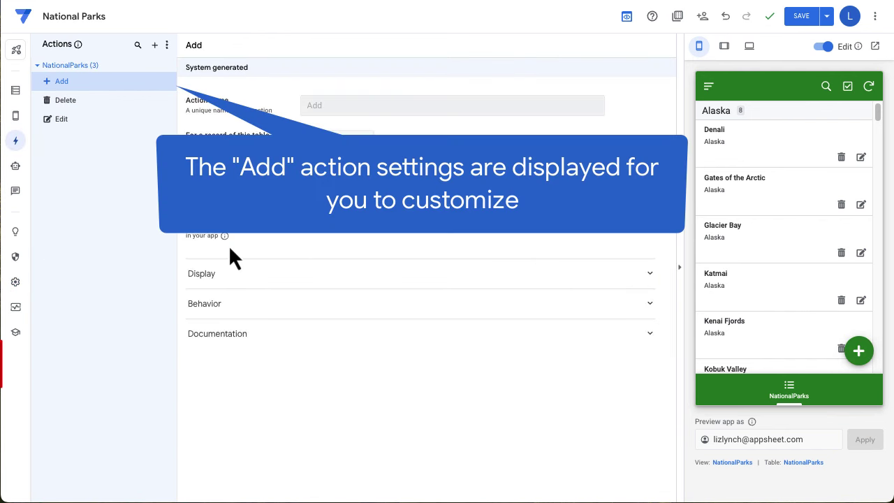
Set the Add action icon to the map-pin-plus found by searching 'add', then save
click(255, 284)
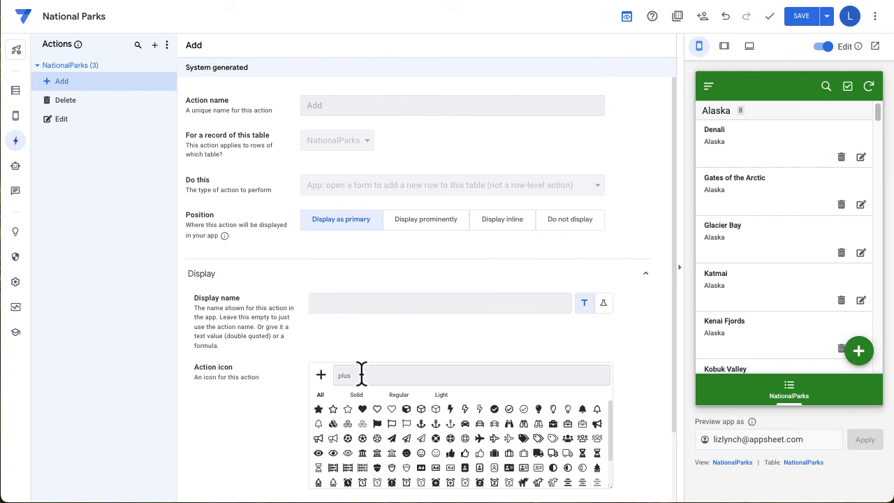
text(add)
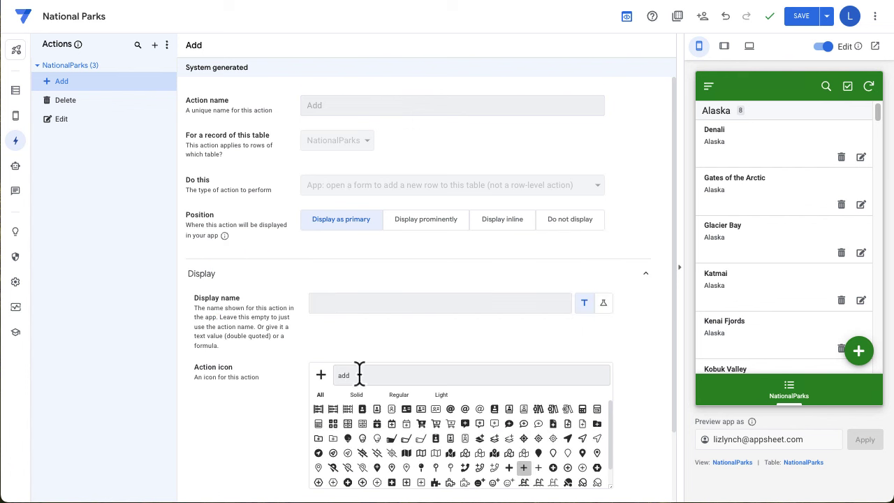
click(392, 468)
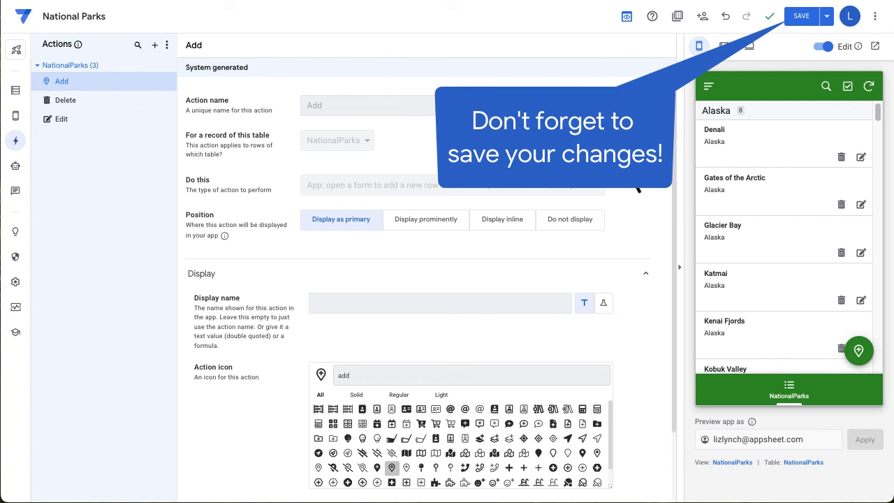
click(807, 19)
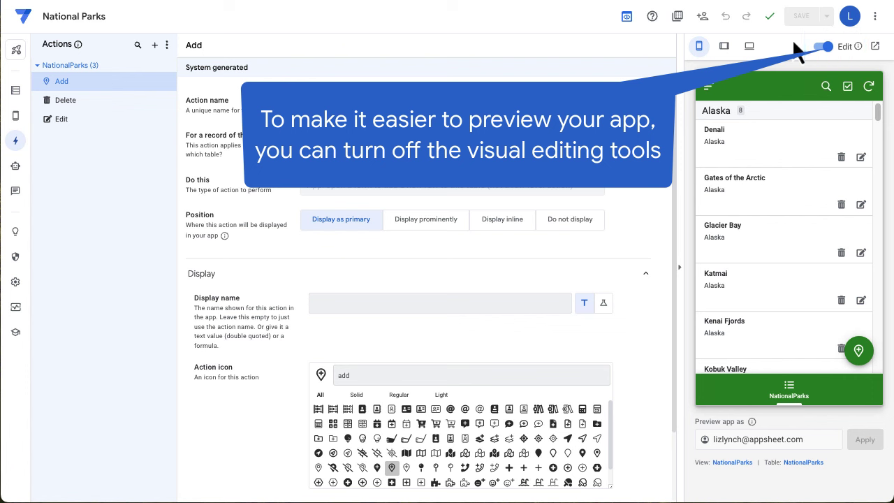
With preview editing off, set Denali's Visited? to Y and save the record
click(828, 47)
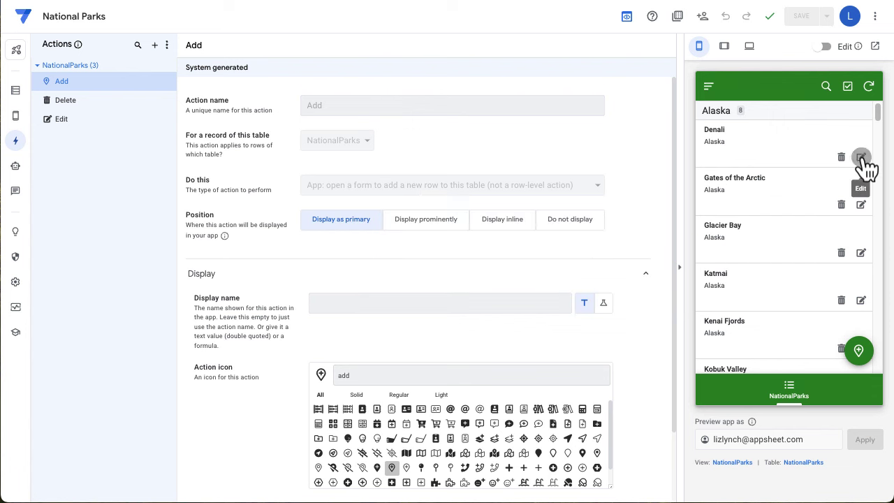
click(861, 157)
click(825, 253)
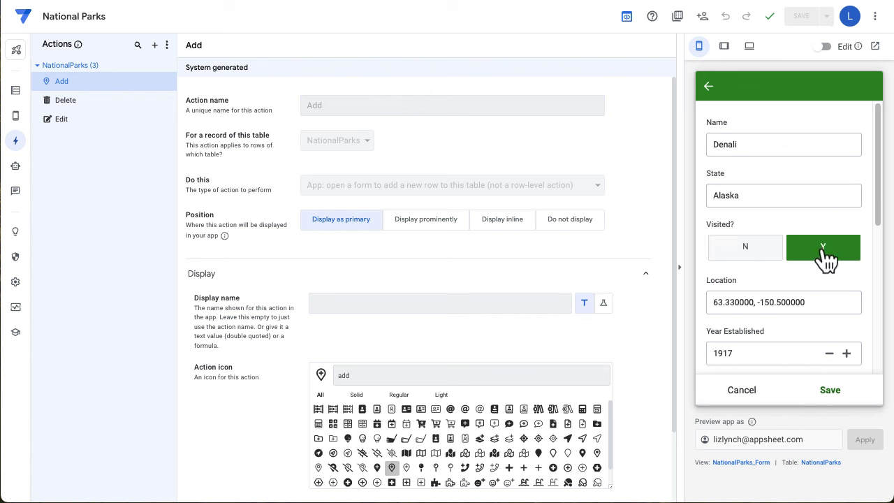
click(831, 391)
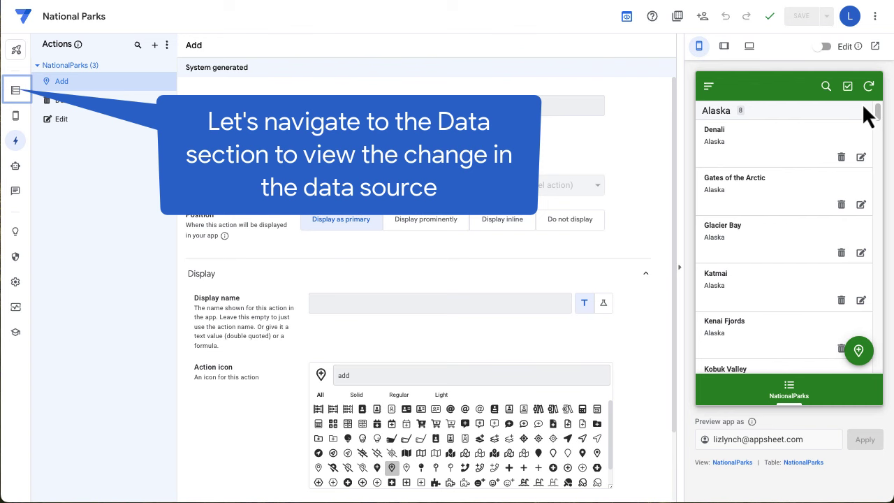
Open the NationalParks table's data source from the app's Data section
click(16, 90)
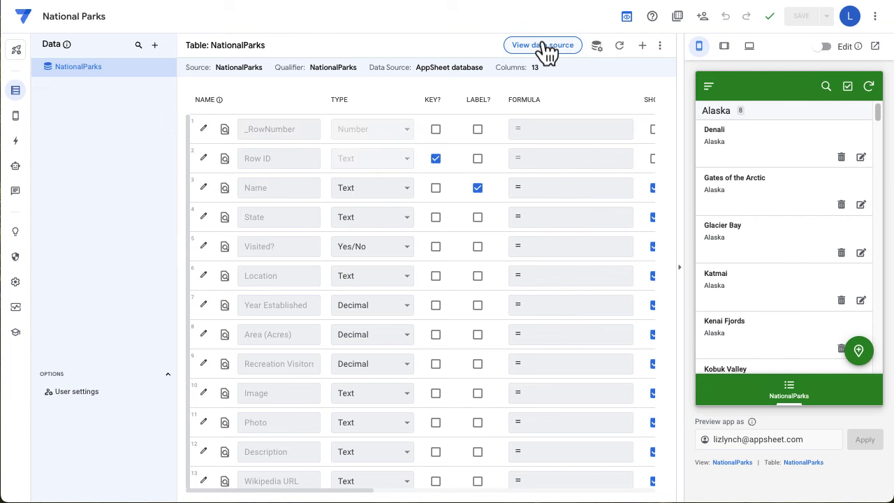
click(545, 46)
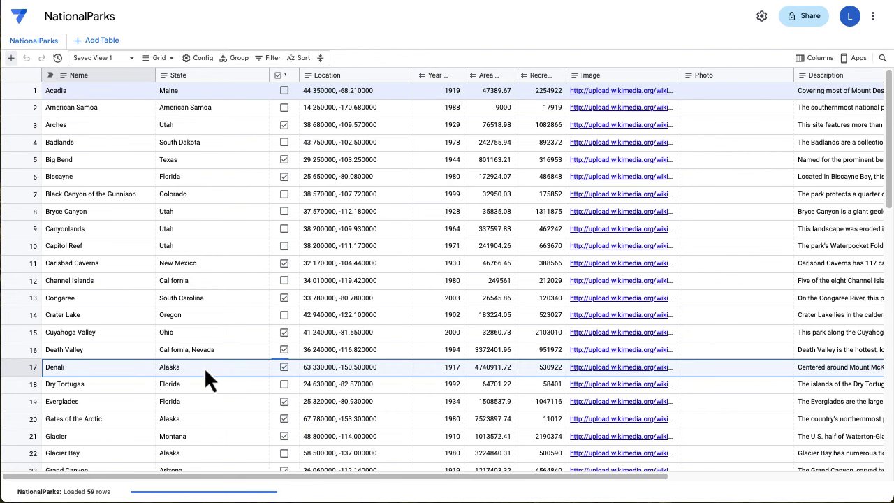
Check Denali's Visited? cell in row 17 to confirm the synced edit
click(284, 366)
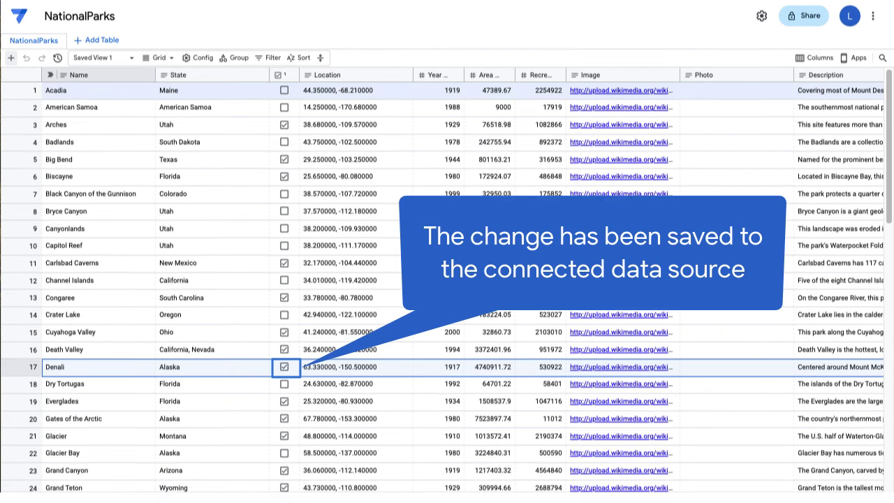